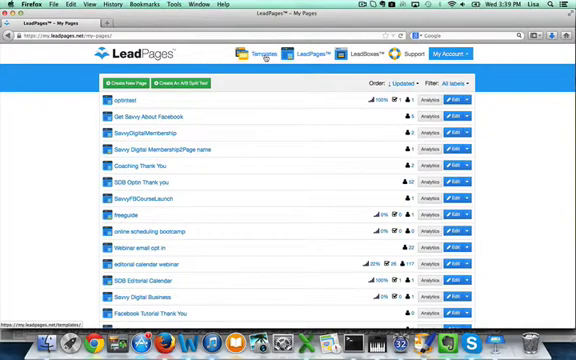
# Browse the template gallery filtered to opt-in pages and advance through featured templates.
pyautogui.click(265, 57)
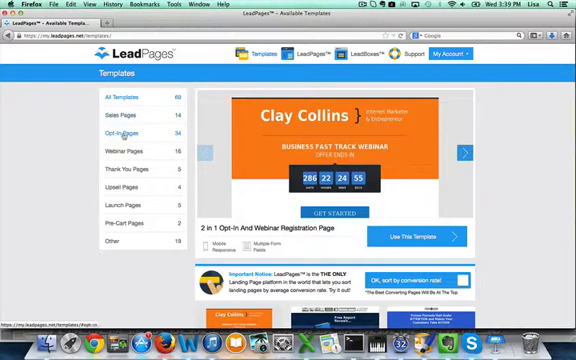
pyautogui.click(123, 134)
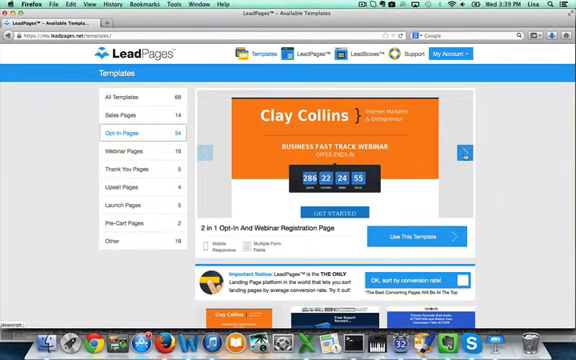
pyautogui.click(465, 152)
pyautogui.click(465, 152)
pyautogui.scroll(-5, 491, 178)
pyautogui.scroll(-5, 491, 178)
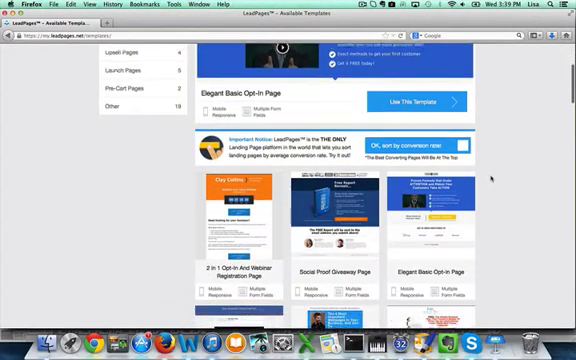
pyautogui.scroll(-5, 491, 178)
pyautogui.scroll(-3, 491, 178)
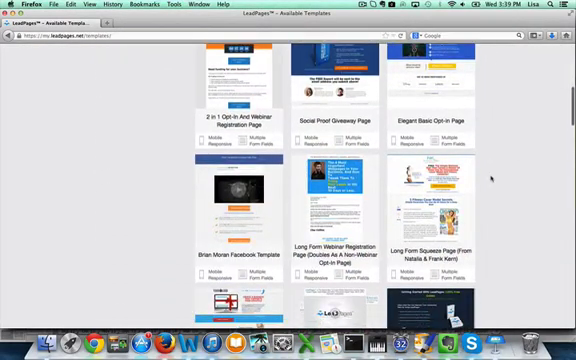
pyautogui.scroll(-3, 491, 178)
pyautogui.scroll(-3, 491, 178)
pyautogui.scroll(-3, 491, 178)
pyautogui.scroll(-3, 491, 178)
pyautogui.scroll(-3, 491, 178)
pyautogui.scroll(-3, 491, 178)
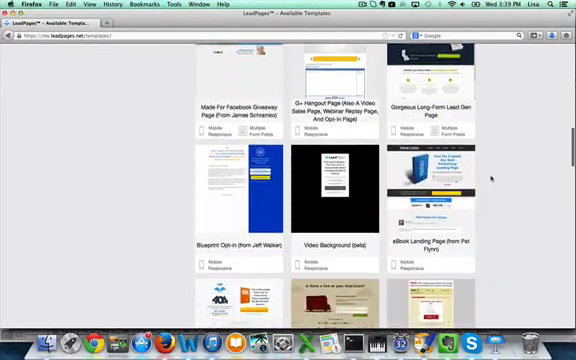
pyautogui.scroll(-4, 491, 178)
pyautogui.scroll(-2, 491, 178)
pyautogui.scroll(-4, 491, 178)
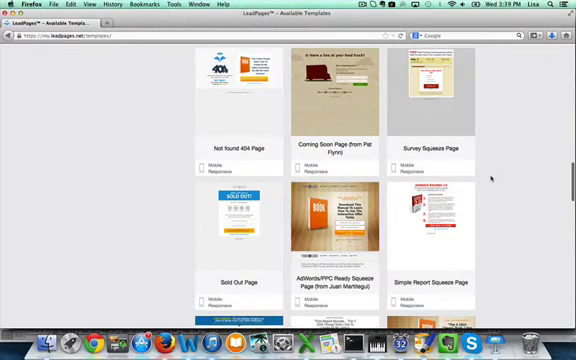
pyautogui.scroll(-2, 491, 178)
pyautogui.scroll(-1, 491, 178)
pyautogui.scroll(-3, 491, 178)
pyautogui.scroll(-3, 491, 178)
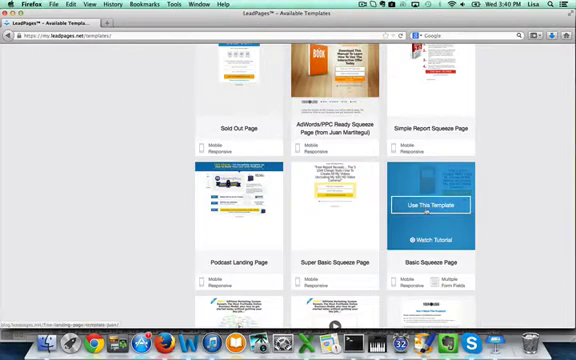
# Start a new page from the Basic Squeeze Page template, skipping the industry choice.
pyautogui.click(427, 208)
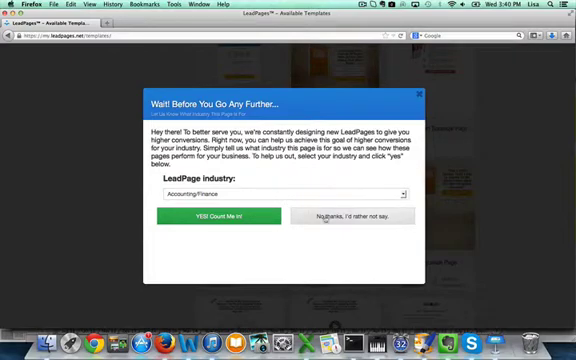
pyautogui.click(325, 216)
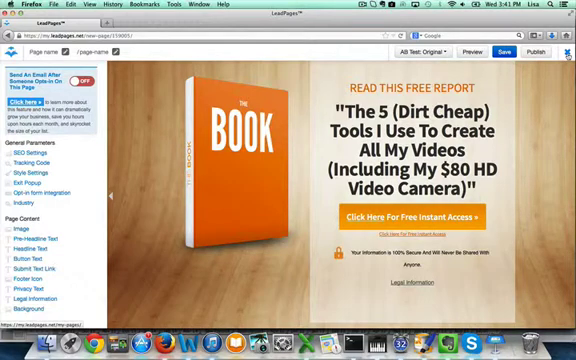
# Close the new page and reopen the existing optintest page for editing.
pyautogui.click(567, 53)
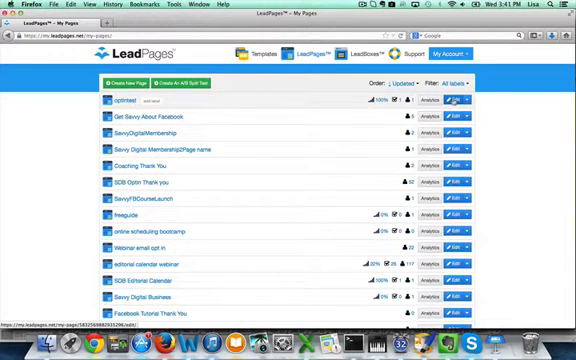
pyautogui.click(455, 100)
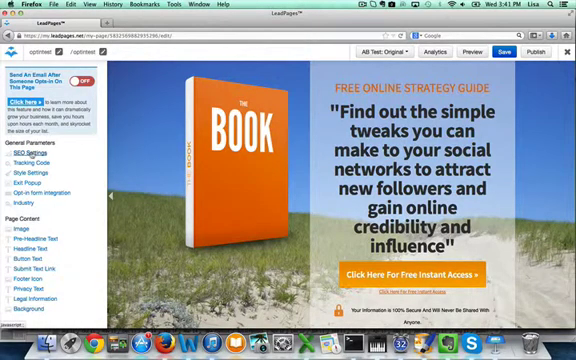
# Review SEO and tracking code settings unchanged, then bring up the style settings.
pyautogui.click(33, 152)
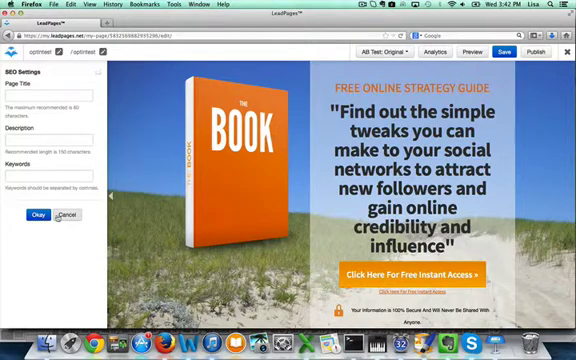
pyautogui.click(62, 215)
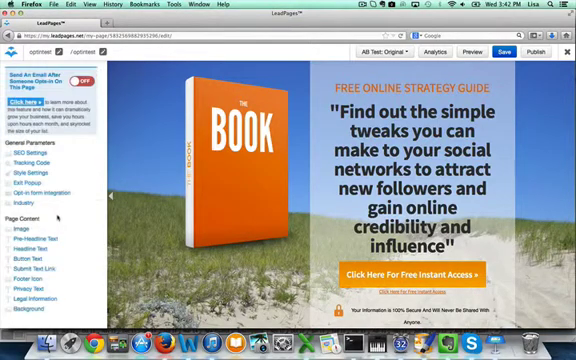
pyautogui.click(32, 162)
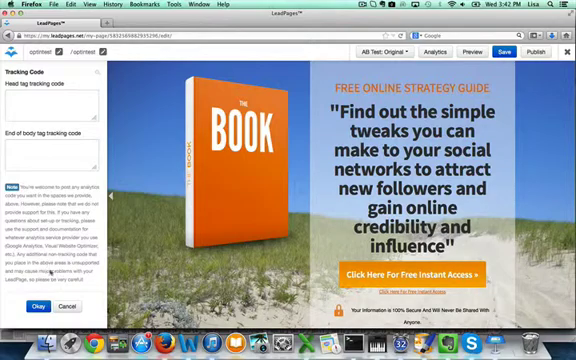
pyautogui.click(67, 306)
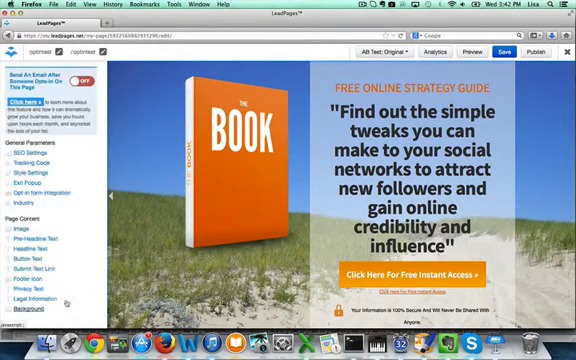
pyautogui.click(30, 173)
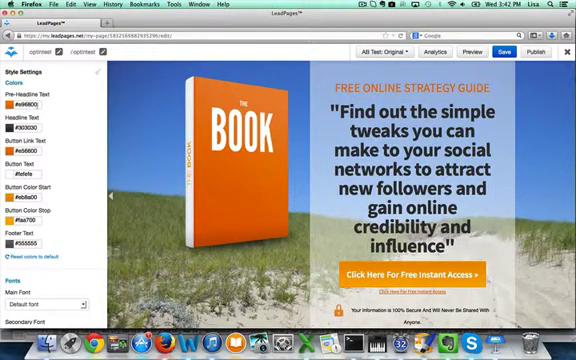
# Change the pre-headline text colour to pink and confirm the style settings.
pyautogui.click(25, 104)
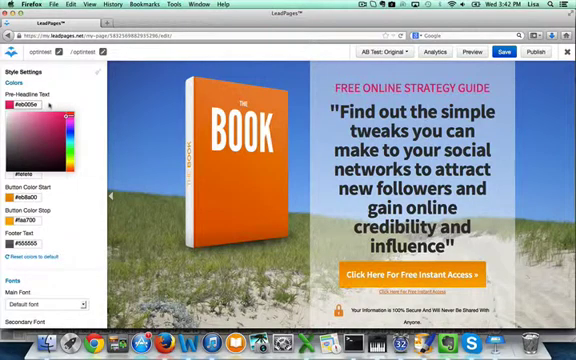
pyautogui.click(49, 104)
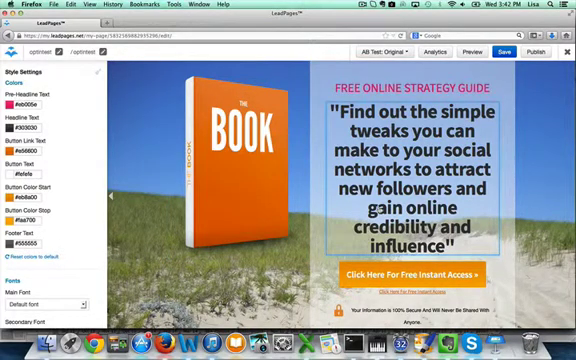
pyautogui.scroll(-2, 56, 264)
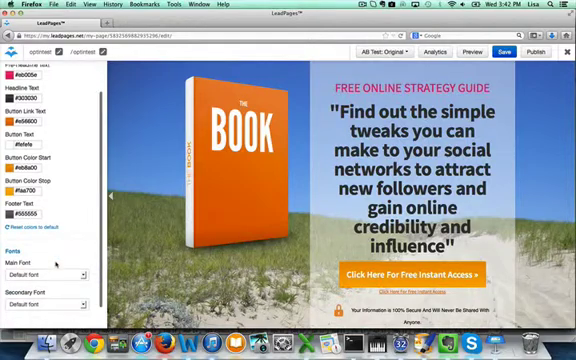
pyautogui.scroll(-2, 56, 264)
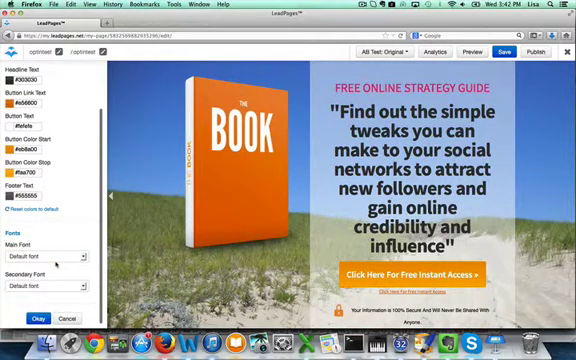
pyautogui.click(66, 318)
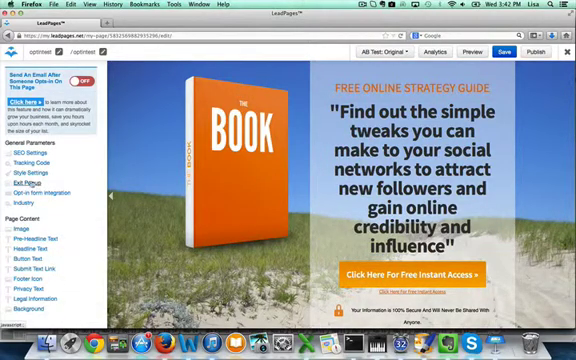
# Set the exit popup not to display on page close and close its settings.
pyautogui.click(30, 183)
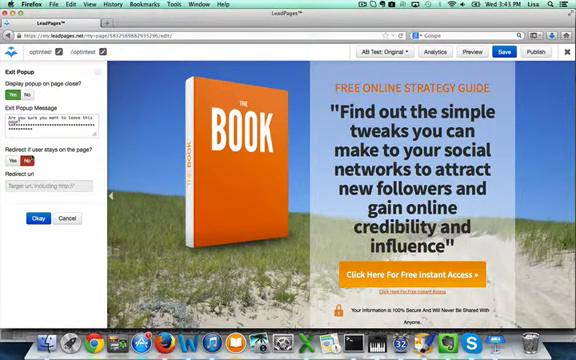
pyautogui.click(14, 95)
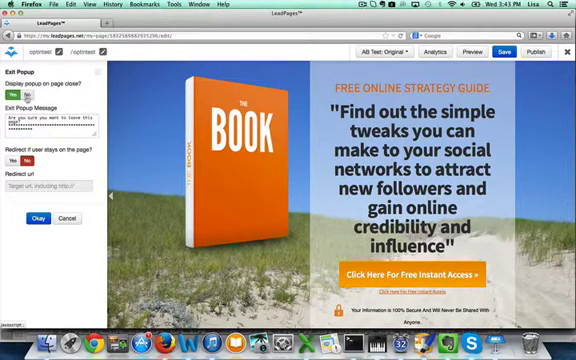
pyautogui.click(66, 218)
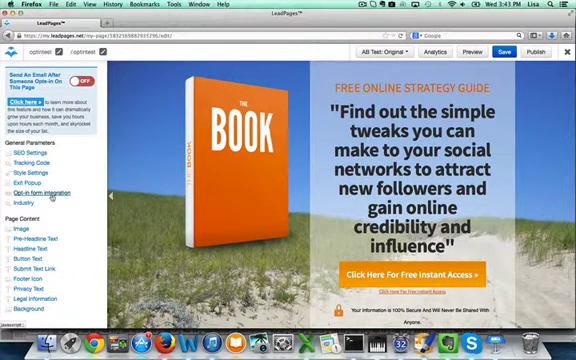
# Integrate the opt-in form with AWeber using My Web Form and view the Name field.
pyautogui.click(52, 196)
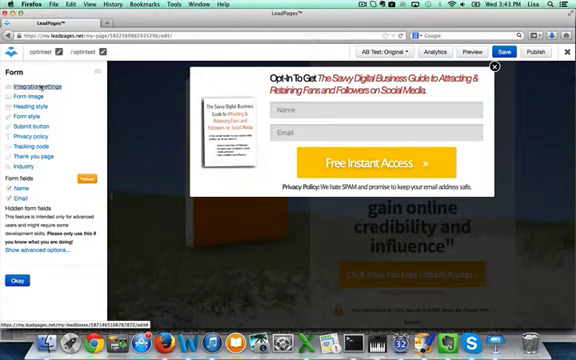
pyautogui.click(43, 88)
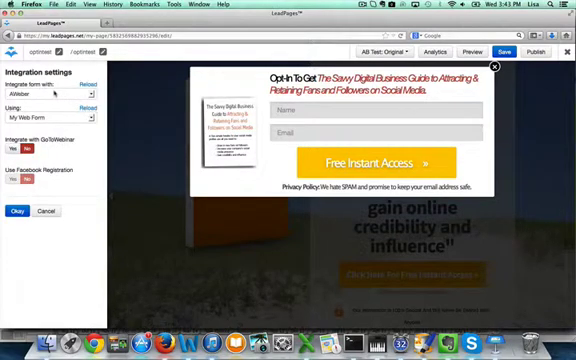
pyautogui.click(90, 94)
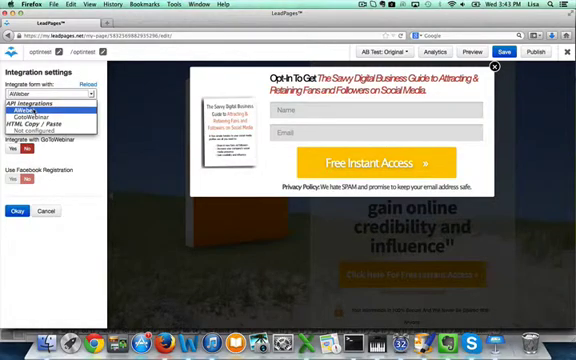
pyautogui.click(32, 110)
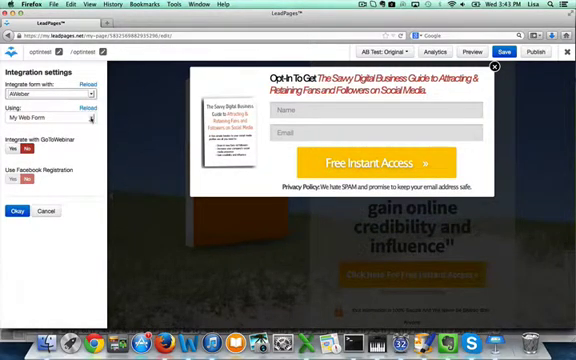
pyautogui.click(91, 118)
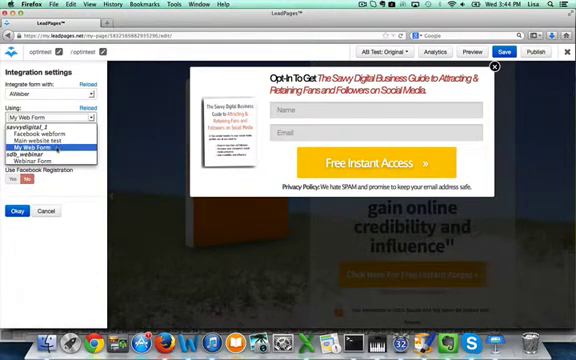
pyautogui.click(57, 149)
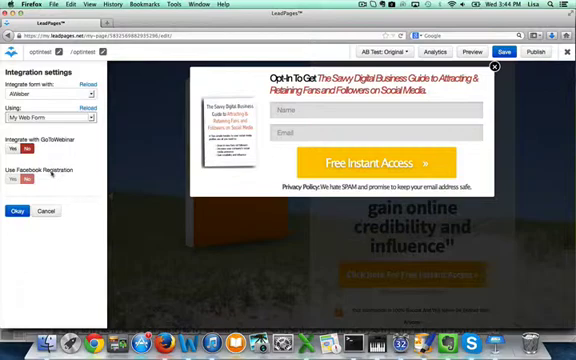
pyautogui.click(17, 211)
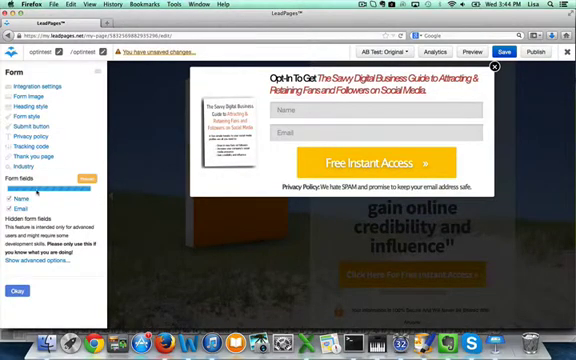
pyautogui.click(22, 188)
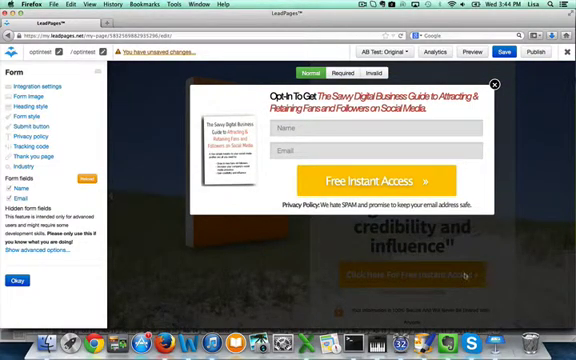
pyautogui.moveTo(21, 198)
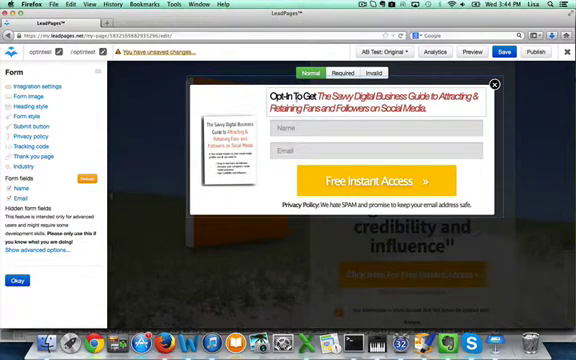
# Try the Get Savvy About Facebook form image, then keep the guide cover and confirm.
pyautogui.click(30, 96)
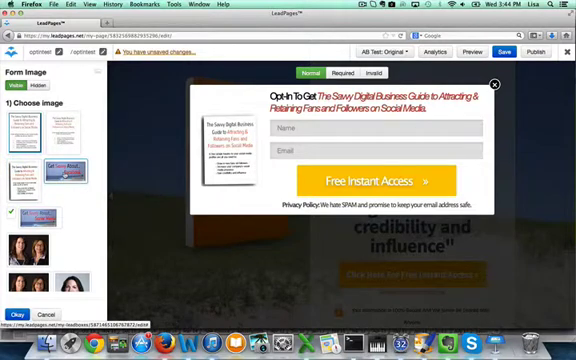
pyautogui.click(18, 314)
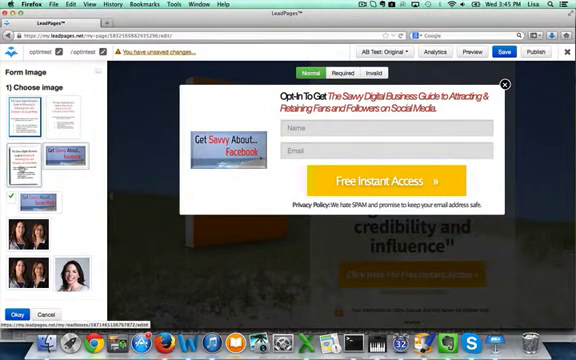
pyautogui.click(18, 314)
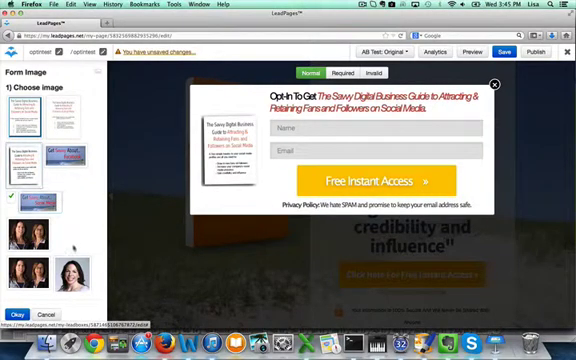
pyautogui.click(18, 314)
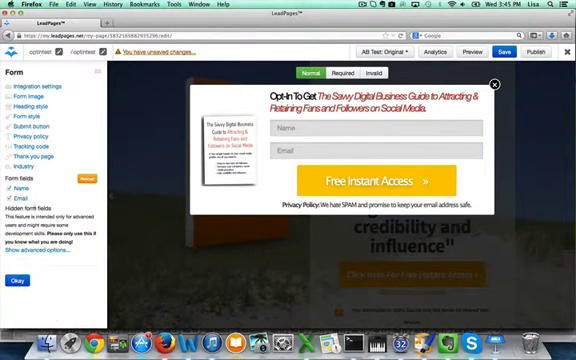
# Edit the popup title, removing added words and restyling 'Opt-In To Get', then apply.
pyautogui.click(38, 110)
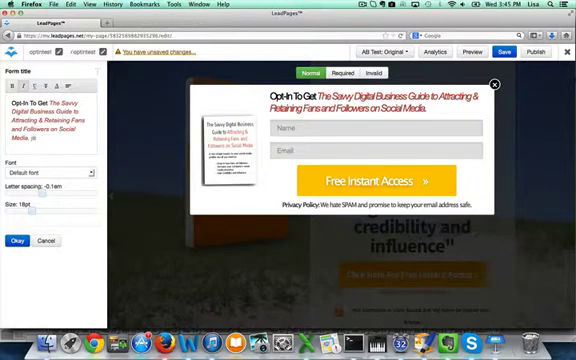
pyautogui.write('nd get more')
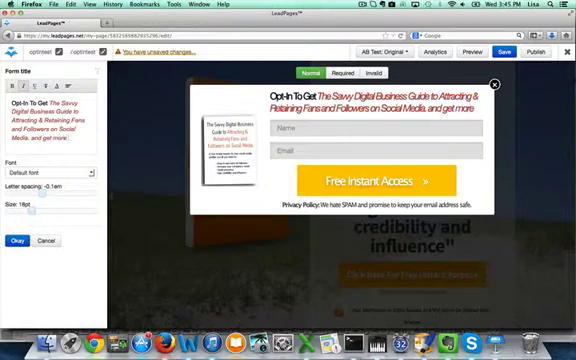
pyautogui.write(' tips')
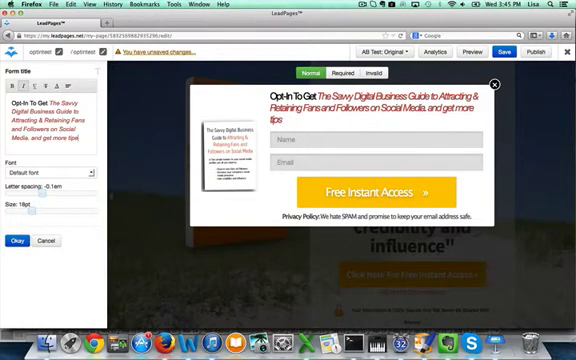
pyautogui.press('BackSpace')
pyautogui.press('BackSpace')
pyautogui.press('BackSpace')
pyautogui.press('BackSpace')
pyautogui.press('BackSpace')
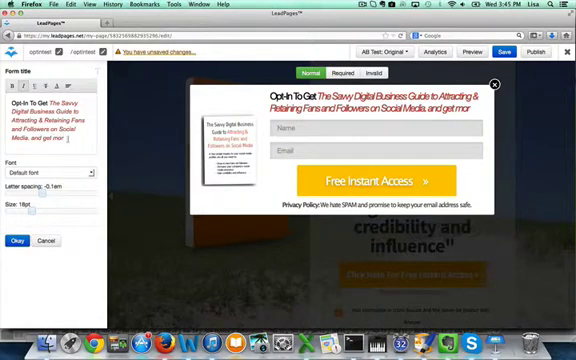
pyautogui.press('BackSpace')
pyautogui.press('BackSpace')
pyautogui.press('BackSpace')
pyautogui.press('BackSpace')
pyautogui.press('BackSpace')
pyautogui.press('BackSpace')
pyautogui.press('BackSpace')
pyautogui.press('BackSpace')
pyautogui.press('BackSpace')
pyautogui.press('BackSpace')
pyautogui.press('BackSpace')
pyautogui.write('.')
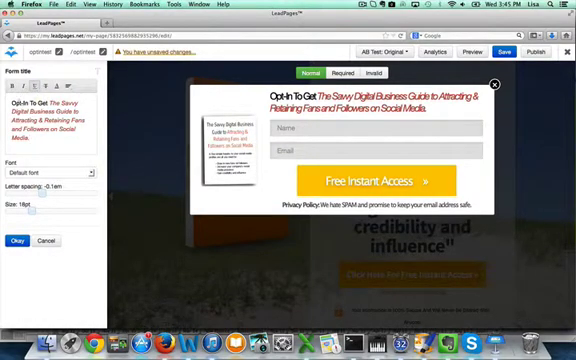
pyautogui.moveTo(11, 103); pyautogui.dragTo(47, 103)
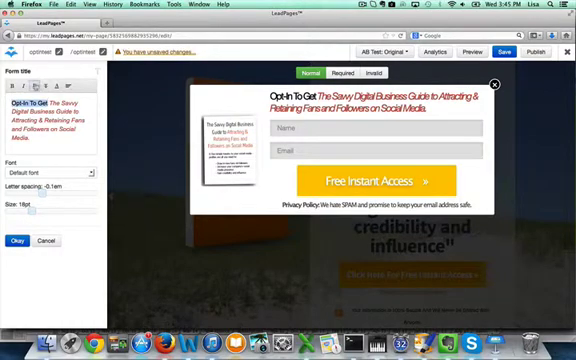
pyautogui.click(12, 86)
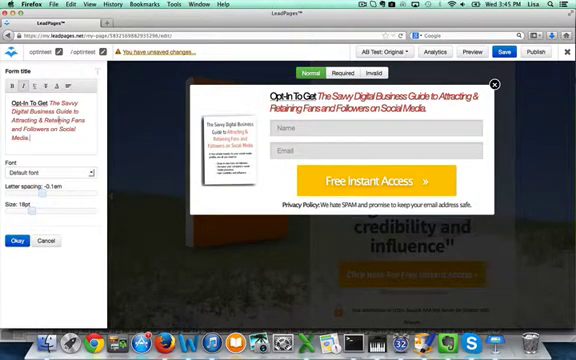
pyautogui.moveTo(12, 103); pyautogui.dragTo(48, 103)
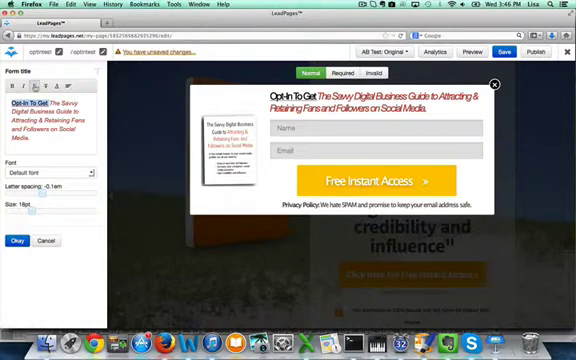
pyautogui.click(17, 241)
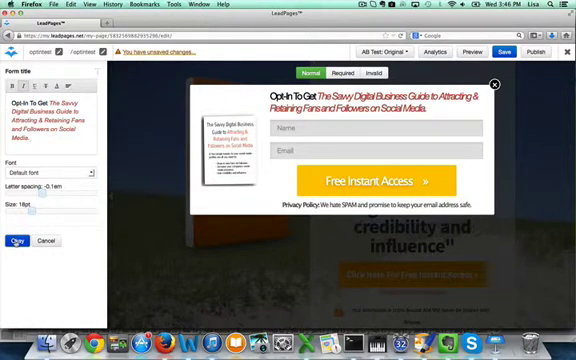
# Change the submit button colour from yellow to a blue hex value.
pyautogui.click(368, 186)
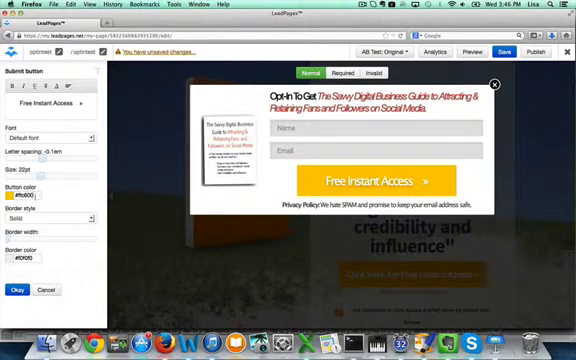
pyautogui.click(24, 195)
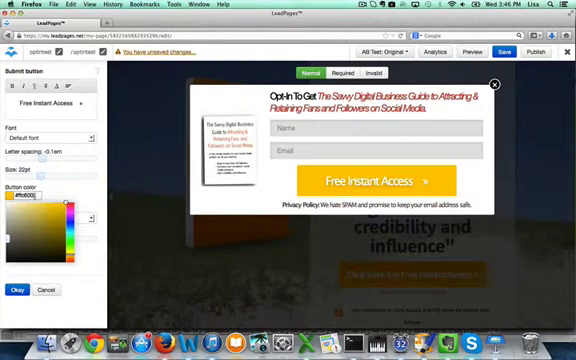
pyautogui.press('BackSpace')
pyautogui.press('BackSpace')
pyautogui.press('BackSpace')
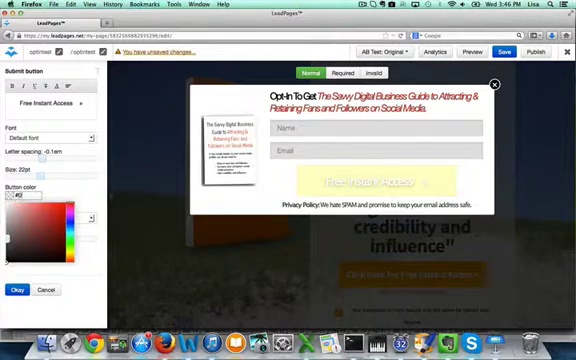
pyautogui.write('009ec')
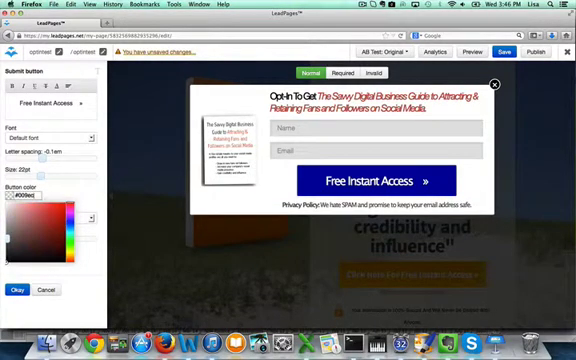
pyautogui.write('9cc')
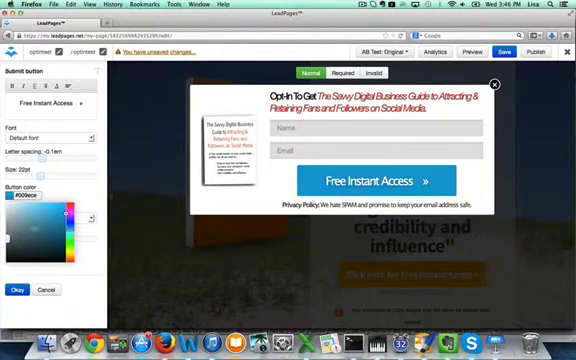
pyautogui.click(17, 289)
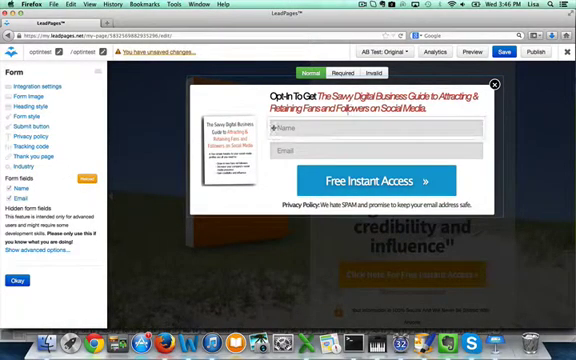
# Review the popup title and submit button settings without further changes.
pyautogui.click(30, 106)
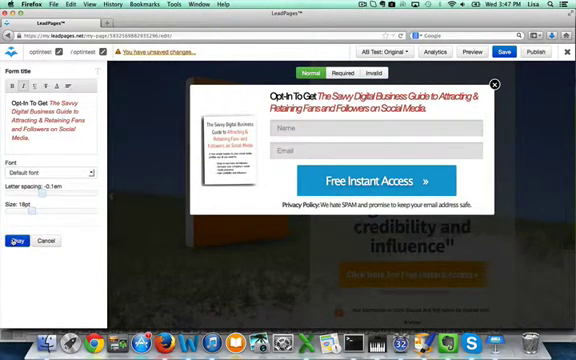
pyautogui.click(17, 241)
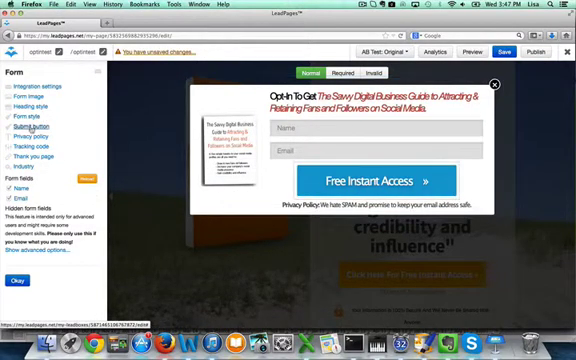
pyautogui.click(33, 128)
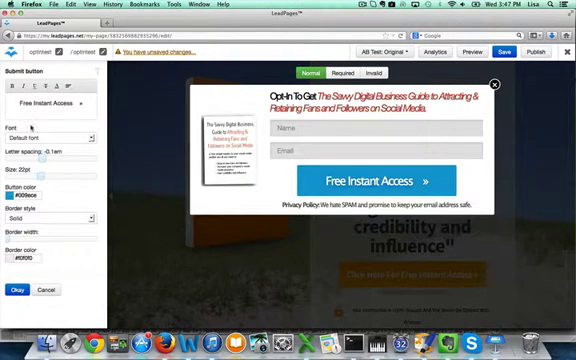
pyautogui.click(17, 289)
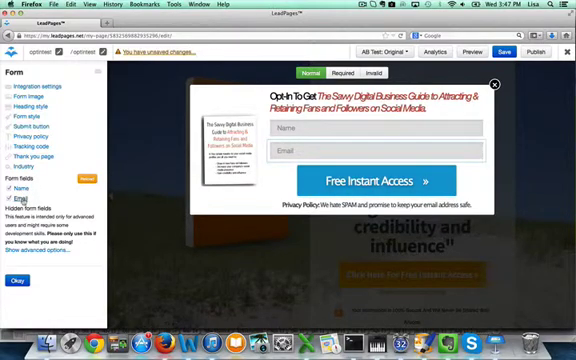
# Close the popup editor and set the page image to the Savvy Digital Business Guide cover.
pyautogui.click(18, 280)
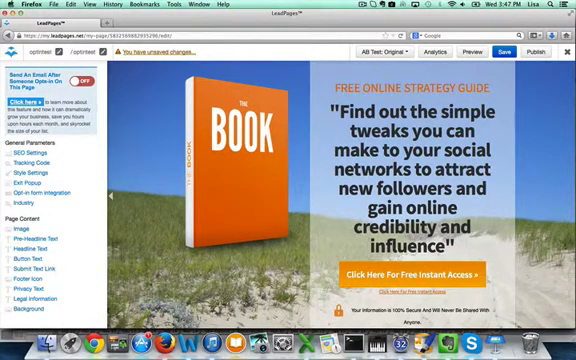
pyautogui.click(20, 229)
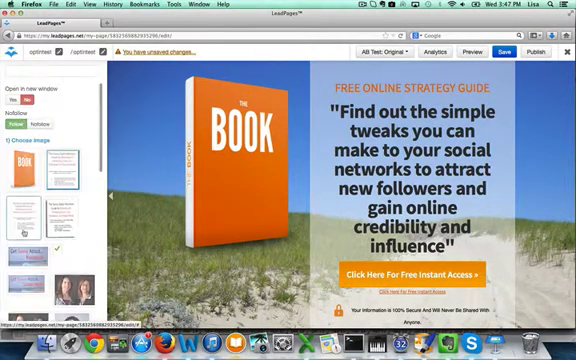
pyautogui.click(61, 170)
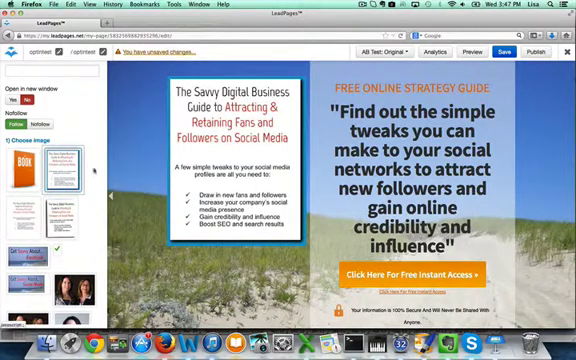
pyautogui.scroll(-2, 85, 172)
pyautogui.scroll(-3, 85, 172)
pyautogui.scroll(-3, 85, 172)
pyautogui.scroll(-3, 85, 172)
pyautogui.scroll(-2, 85, 172)
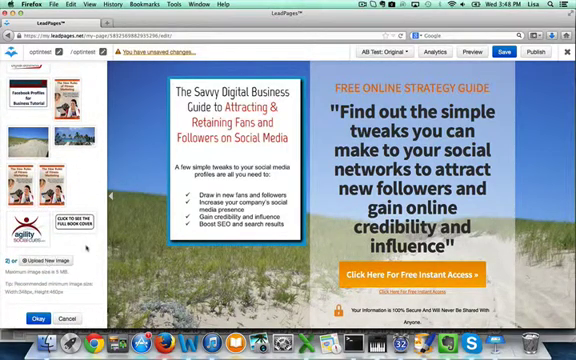
pyautogui.click(38, 318)
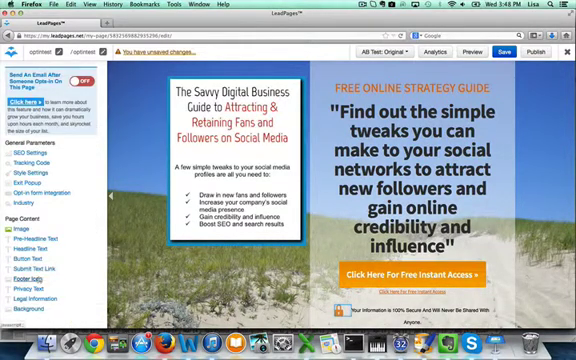
# Remove the stray letters from the pre-headline text and confirm it.
pyautogui.click(34, 238)
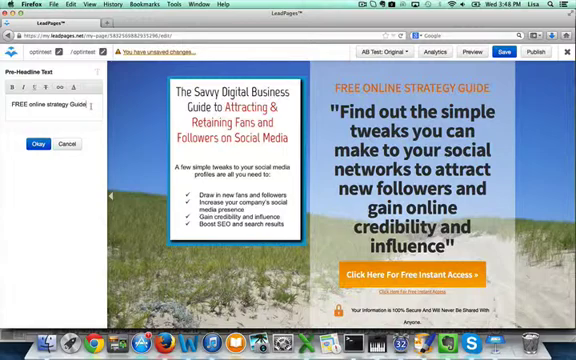
pyautogui.write(' for s')
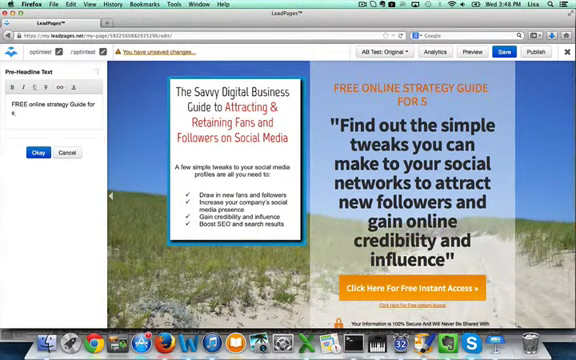
pyautogui.write('ss')
pyautogui.press('BackSpace')
pyautogui.press('BackSpace')
pyautogui.press('BackSpace')
pyautogui.press('BackSpace')
pyautogui.press('BackSpace')
pyautogui.press('BackSpace')
pyautogui.press('BackSpace')
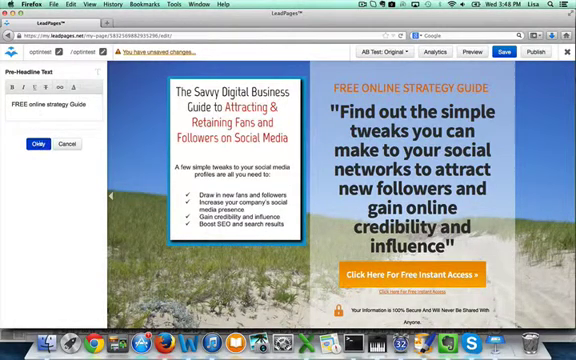
pyautogui.click(38, 144)
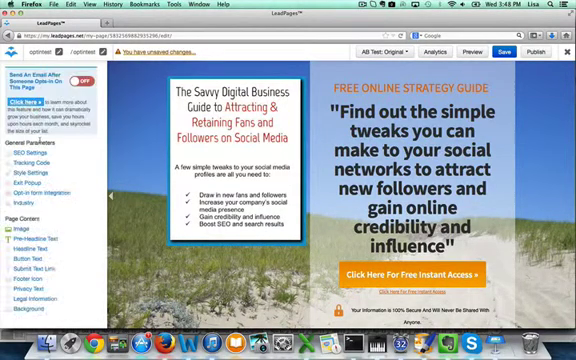
# Review and confirm the headline text about simple social networking tweaks.
pyautogui.click(36, 250)
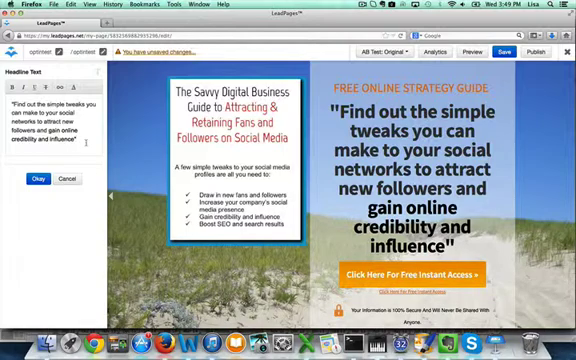
pyautogui.click(38, 178)
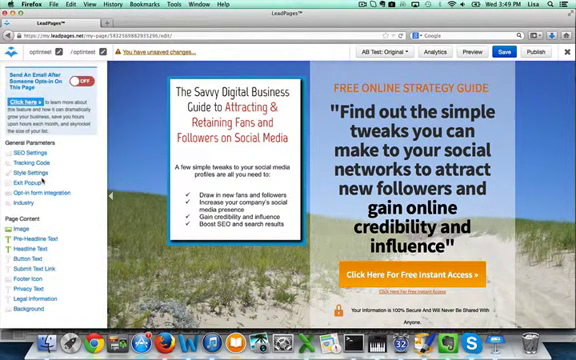
# Confirm the button text and the submit link text as 'Click Here For Free Instant Access'.
pyautogui.click(27, 258)
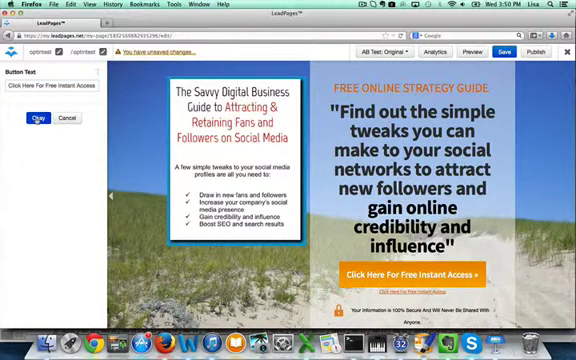
pyautogui.click(38, 118)
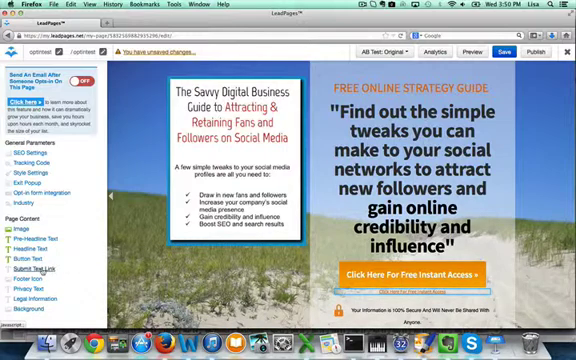
pyautogui.click(42, 269)
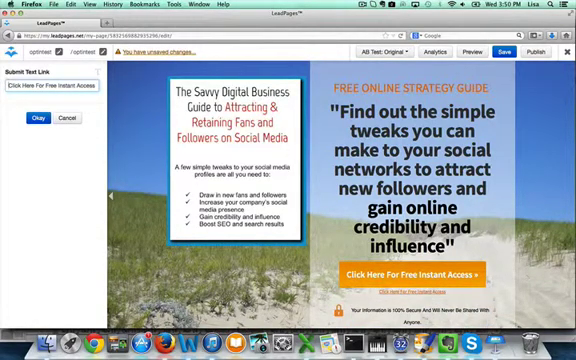
pyautogui.click(38, 118)
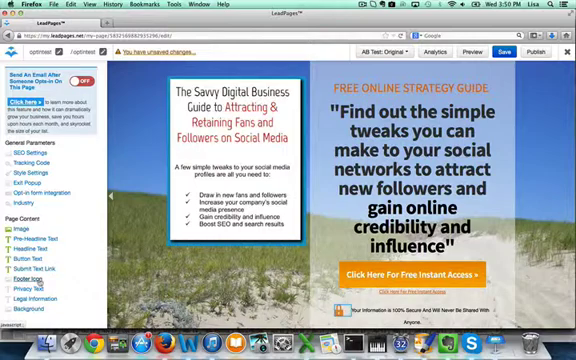
# Keep the page image unchanged and set the background to the tropical palm beach.
pyautogui.click(27, 279)
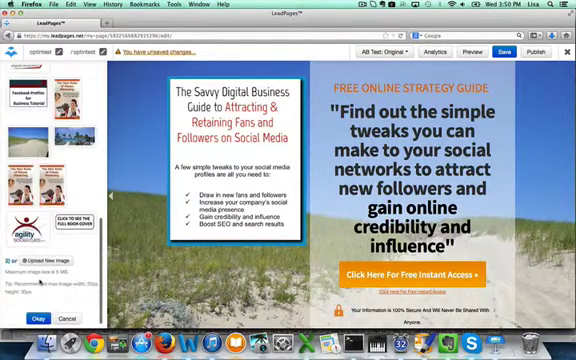
pyautogui.click(67, 318)
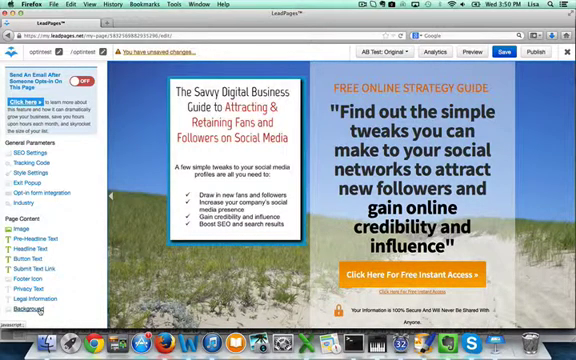
pyautogui.click(30, 308)
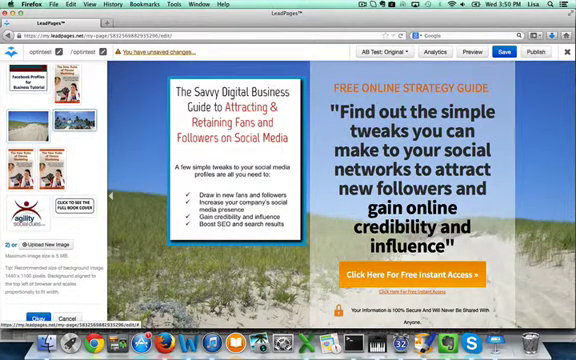
pyautogui.click(75, 121)
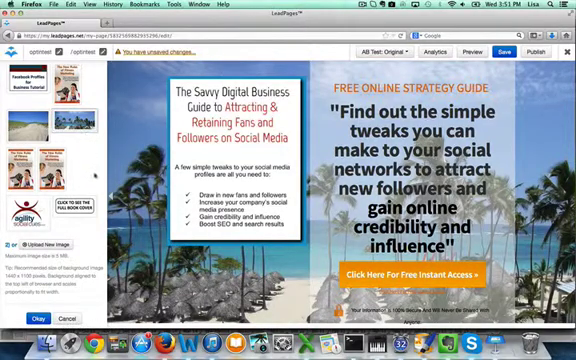
pyautogui.scroll(3, 95, 175)
pyautogui.scroll(2, 90, 168)
pyautogui.scroll(-5, 90, 168)
pyautogui.click(38, 318)
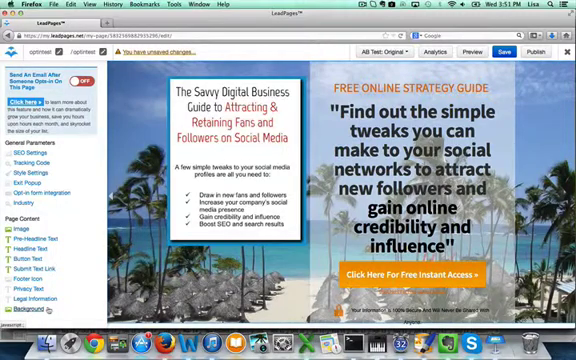
# Save the page changes and publish the opt-in page.
pyautogui.click(505, 52)
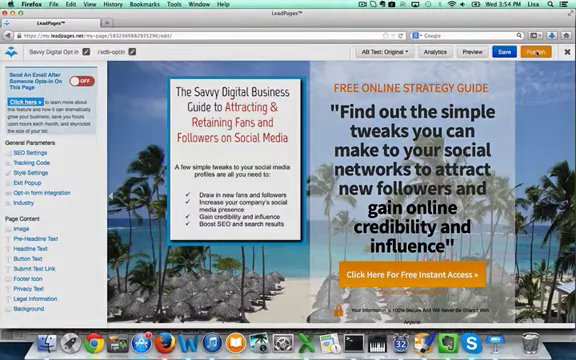
pyautogui.click(536, 52)
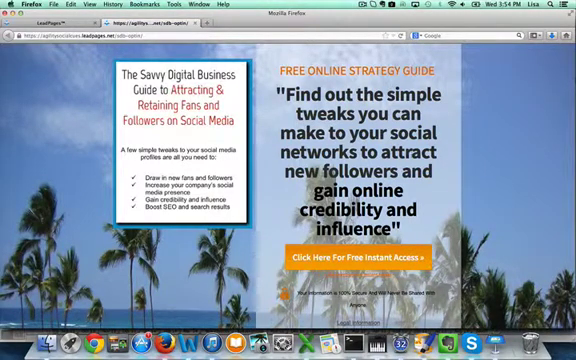
# Test-submit the opt-in popup on the live page and return to the editor.
pyautogui.click(345, 258)
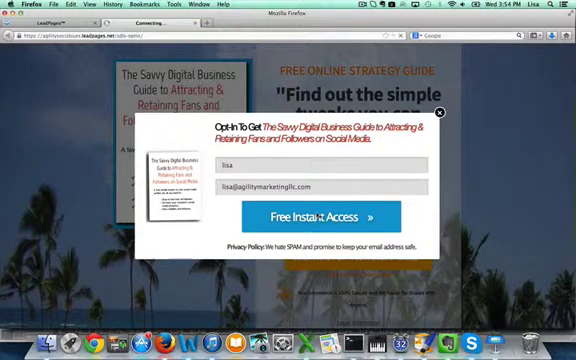
pyautogui.click(318, 217)
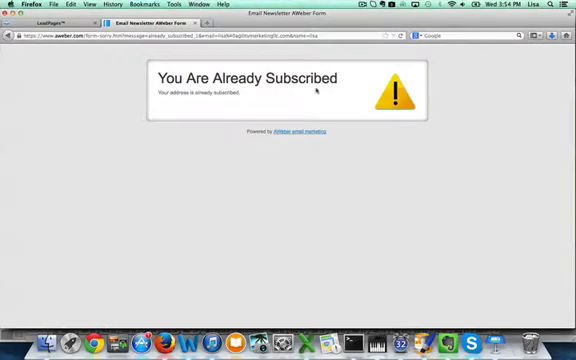
pyautogui.hotkey('ctrl', 'Tab')
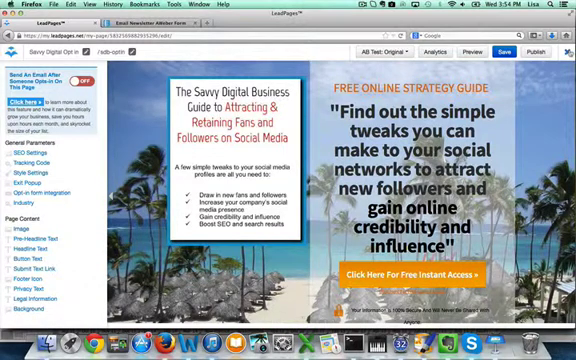
# Close the editor and show the Webinar Pages category in the Templates library.
pyautogui.click(567, 51)
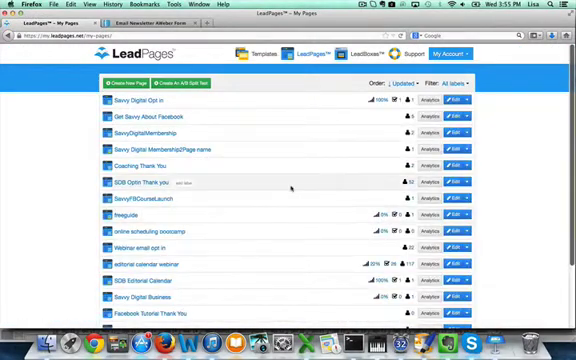
pyautogui.click(263, 55)
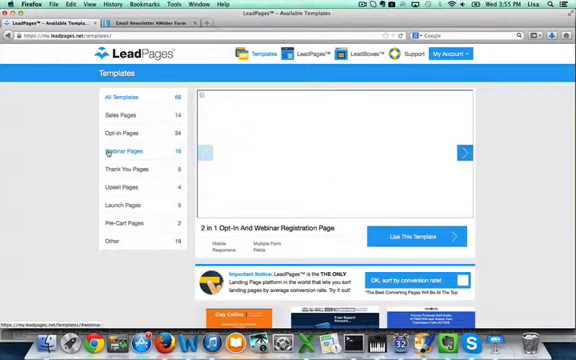
pyautogui.click(109, 152)
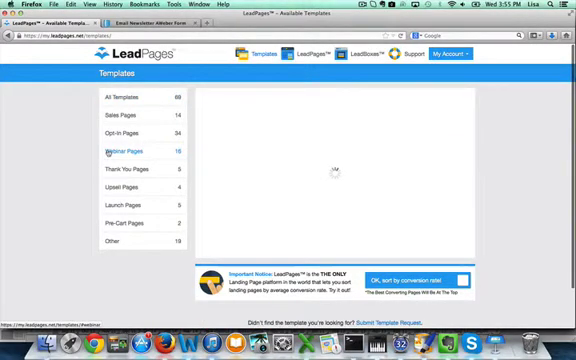
pyautogui.scroll(-3, 488, 188)
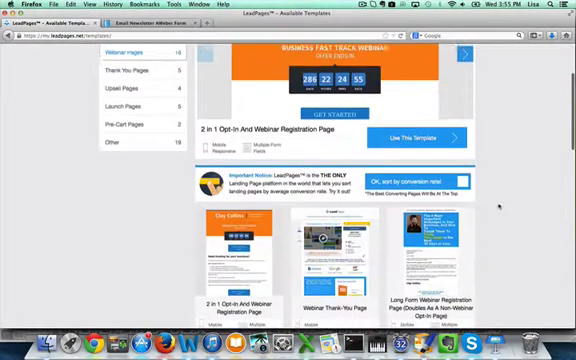
pyautogui.scroll(-2, 495, 200)
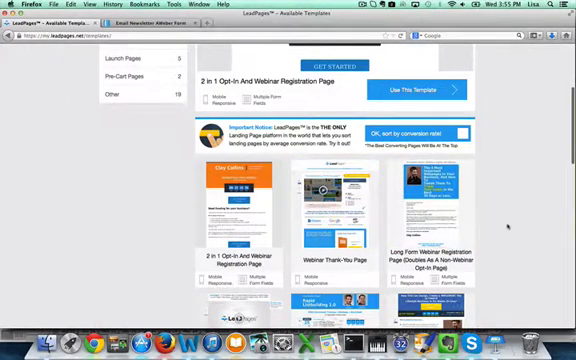
pyautogui.scroll(-1, 508, 228)
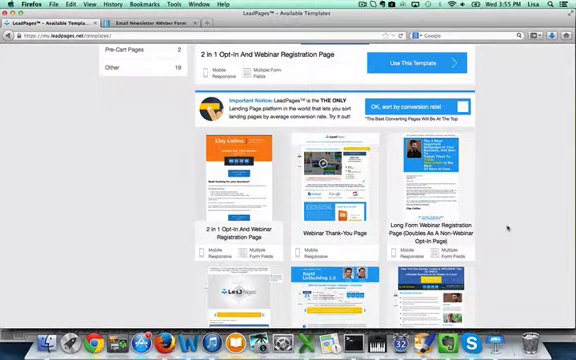
pyautogui.scroll(-1, 508, 228)
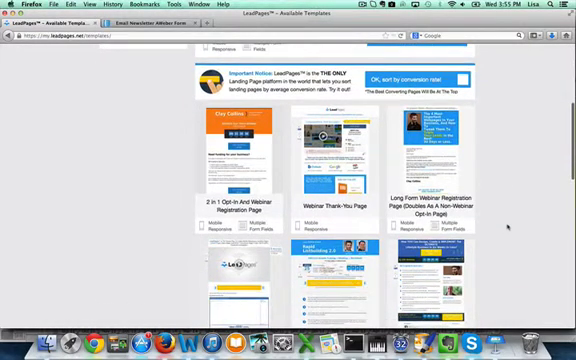
pyautogui.scroll(-1, 508, 228)
pyautogui.scroll(-1, 508, 228)
pyautogui.scroll(-1, 508, 228)
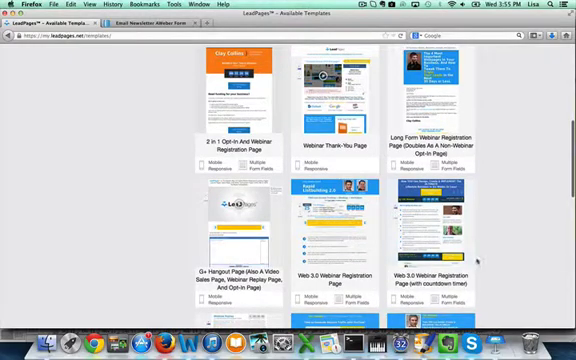
pyautogui.scroll(-2, 478, 262)
pyautogui.scroll(-2, 480, 270)
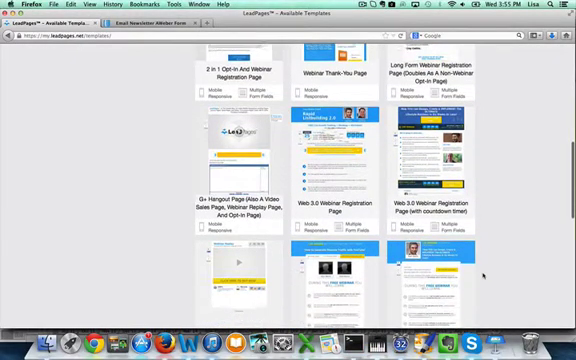
pyautogui.scroll(-2, 483, 275)
pyautogui.scroll(-1, 483, 275)
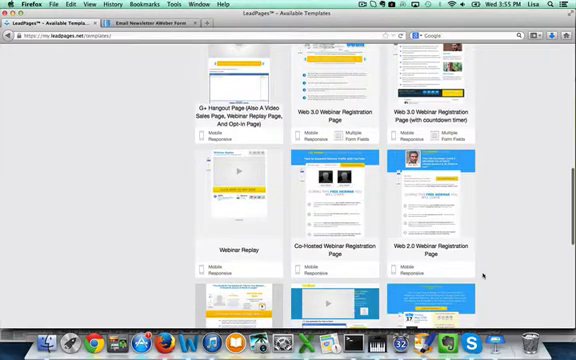
pyautogui.scroll(-1, 483, 275)
pyautogui.scroll(-1, 483, 275)
pyautogui.scroll(-2, 483, 275)
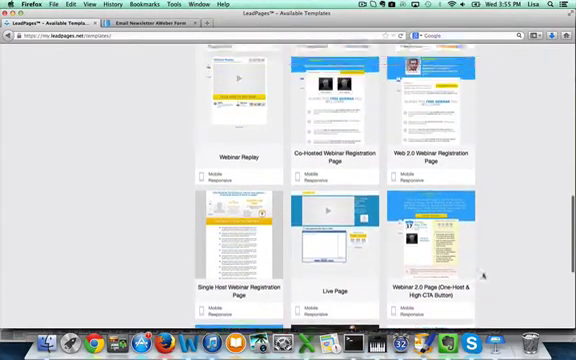
pyautogui.scroll(10, 483, 275)
pyautogui.scroll(2, 483, 275)
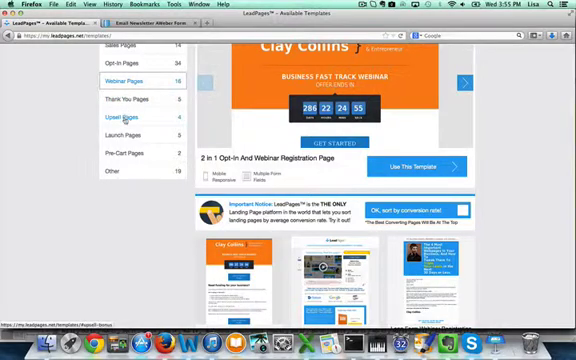
# Show the Launch Pages templates, led by the Coming Soon Page.
pyautogui.click(123, 135)
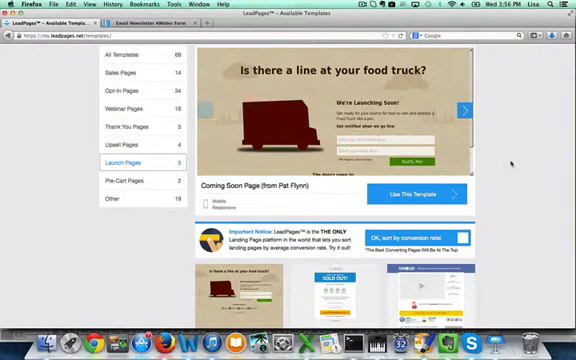
pyautogui.scroll(3, 400, 125)
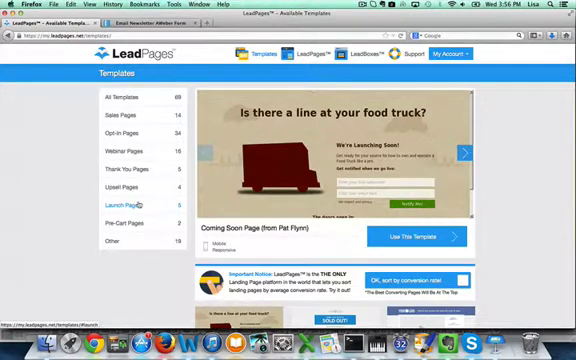